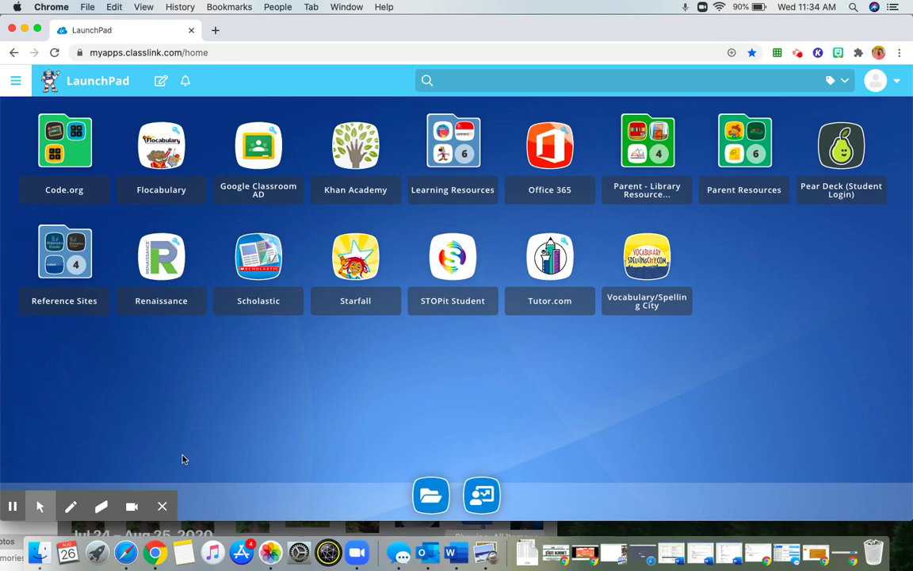
Step: Launch the Think Central (Students) app from the Learning Resources folder
left_click(464, 154)
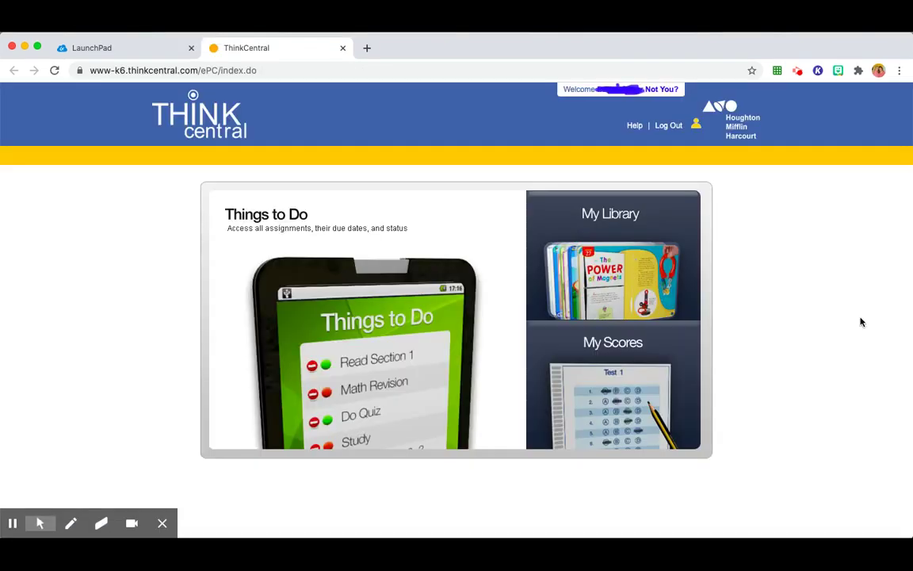
Step: Open Things to Do to list the Chapter 1: Numbers to 10 assignment due Aug. 30, 2020
left_click(453, 351)
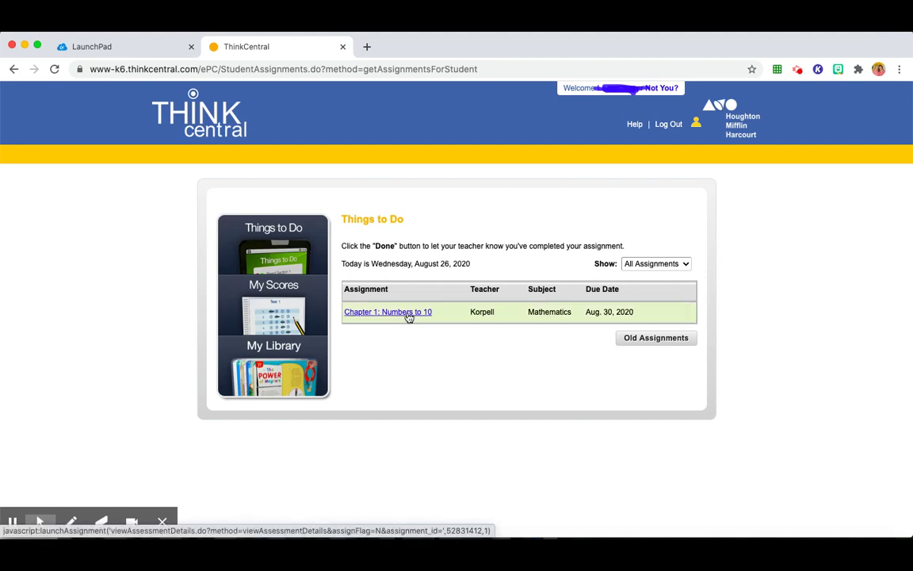
Step: Open the Chapter 1: Numbers to 10 assignment and start its test at Question 1 of 25
left_click(408, 316)
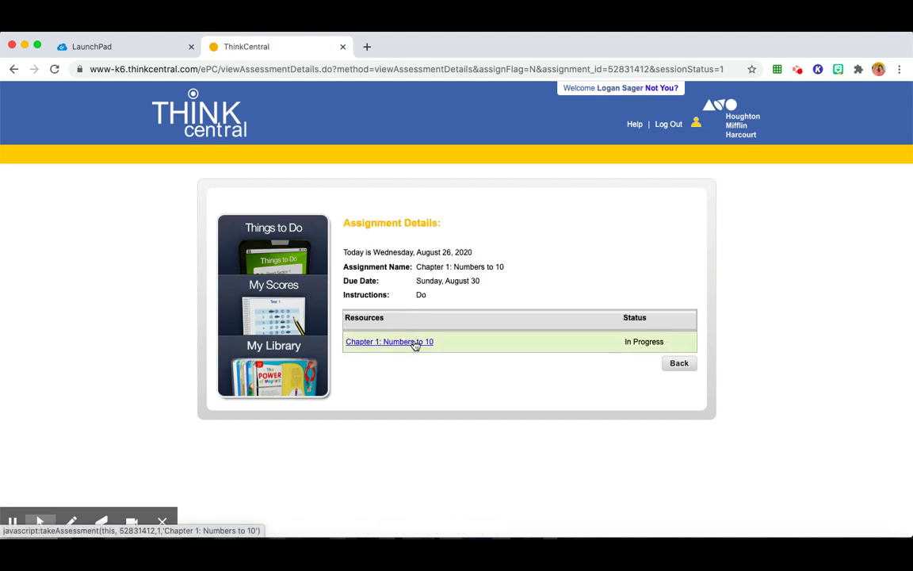
left_click(414, 342)
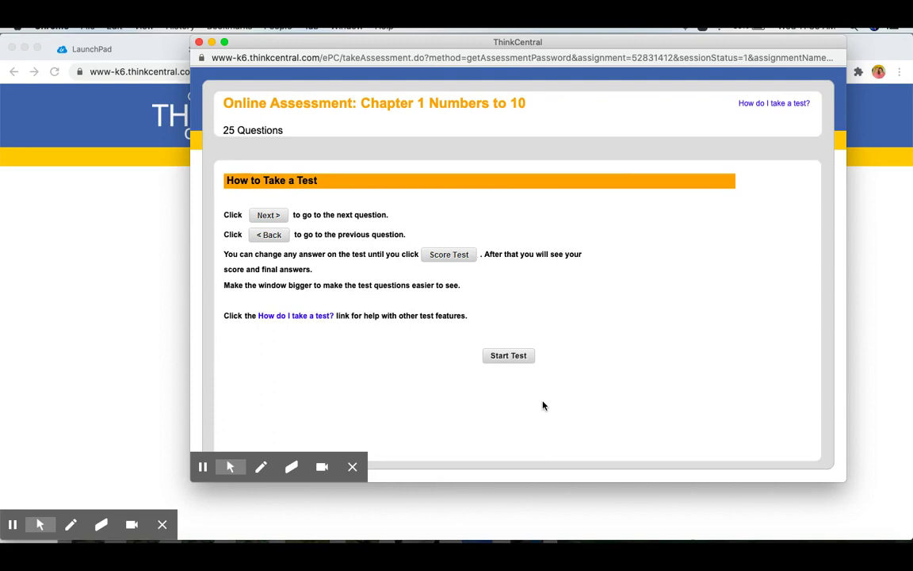
left_click(508, 357)
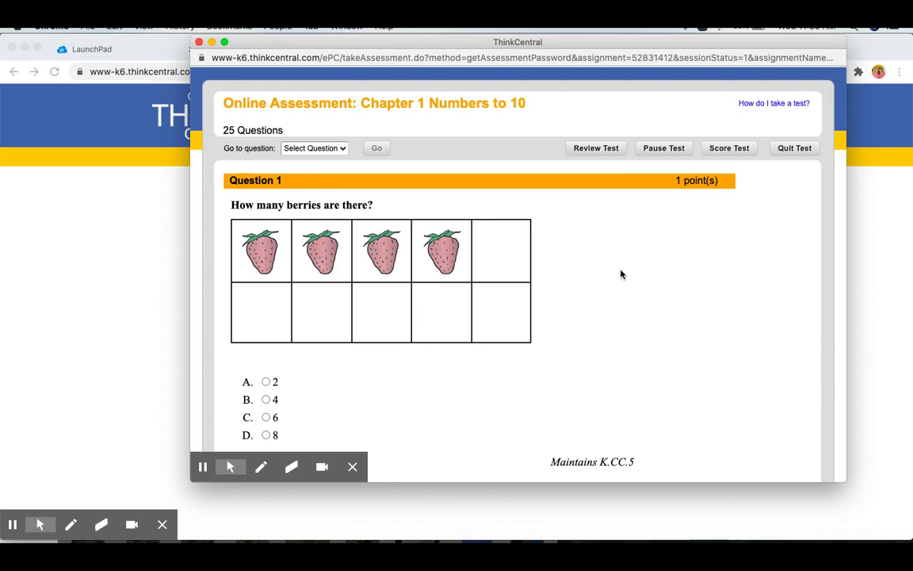
Step: Enlarge the test window so Question 1's berry choices 2, 4, 6 and 8 are visible
scroll(620, 271, "down", 2)
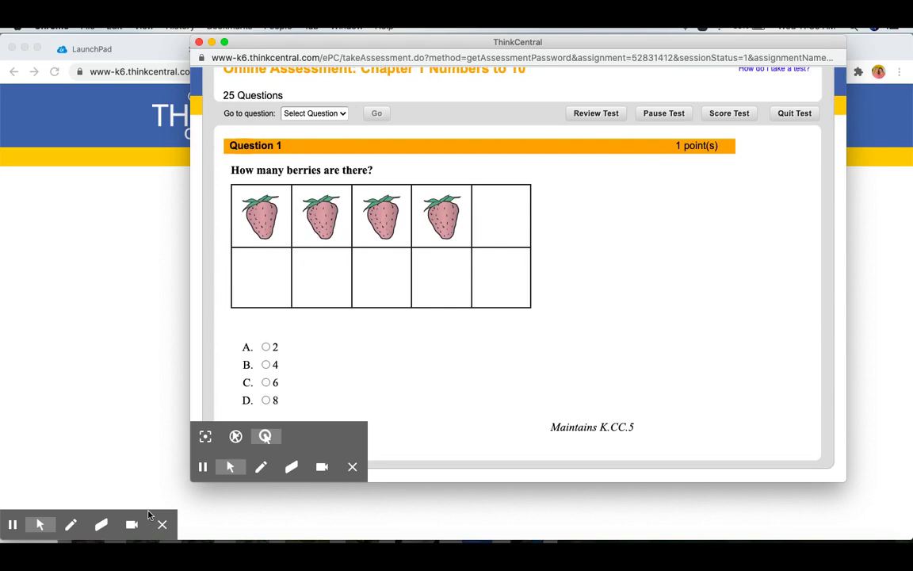
left_click_drag(189, 479, 119, 512)
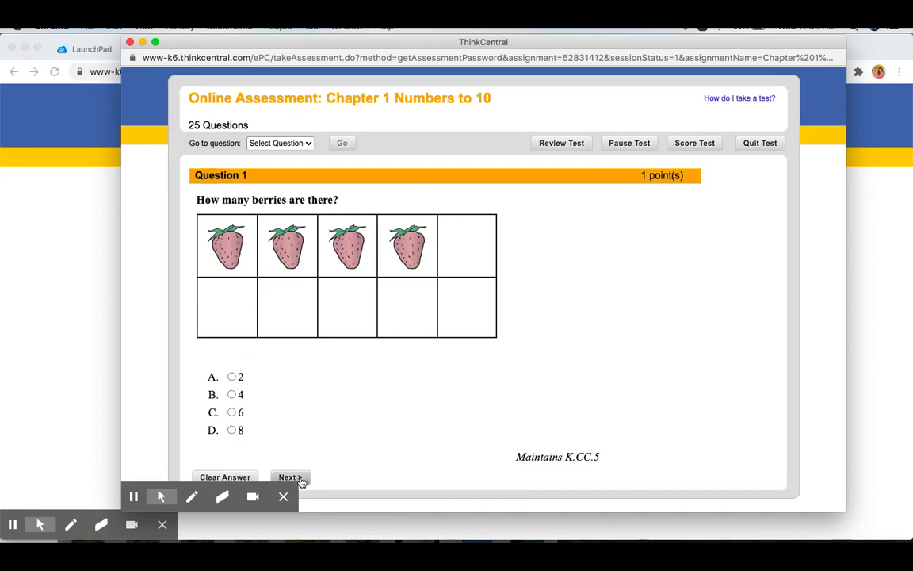
left_click(308, 143)
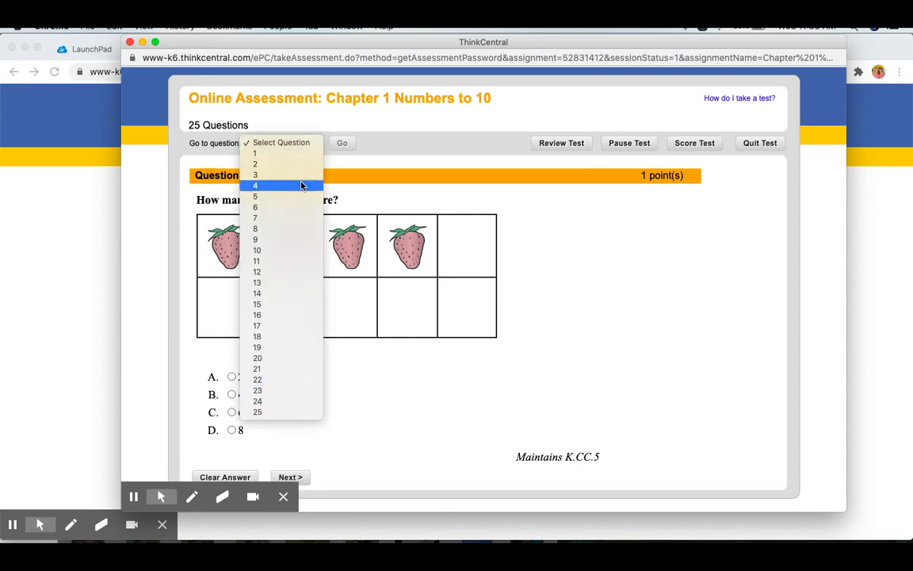
left_click(299, 143)
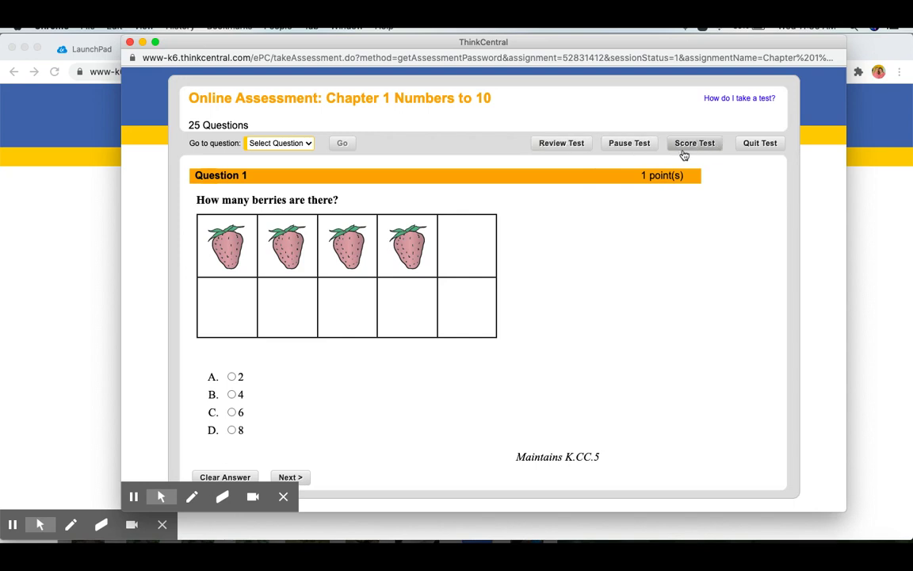
Step: Select Question 11's answer box, then bring up the Go to question list
scroll(336, 459, "up", 1)
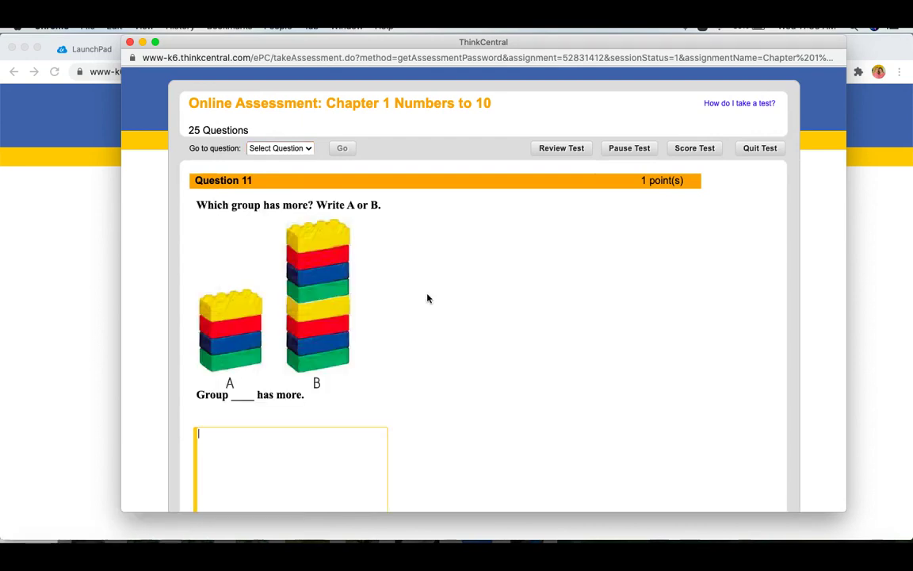
scroll(426, 297, "down", 2)
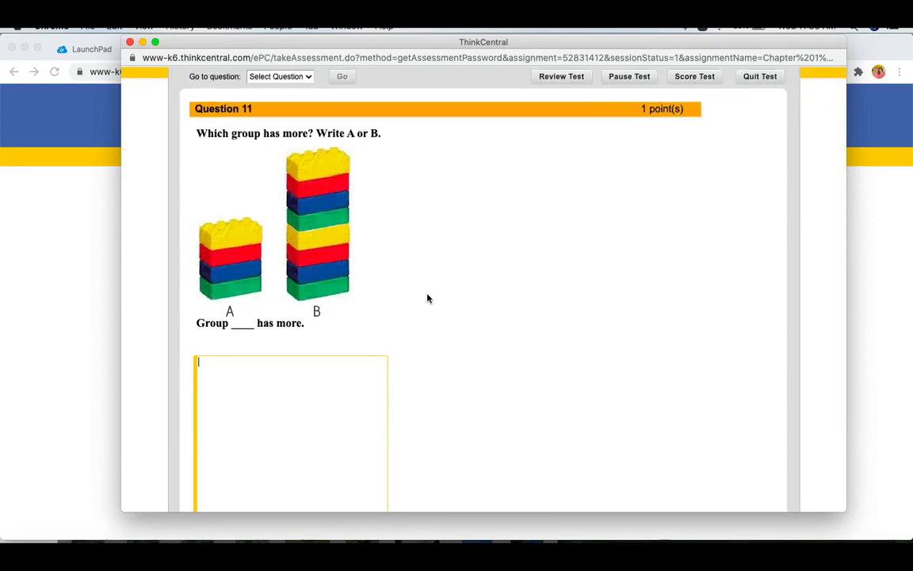
scroll(427, 298, "up", 2)
scroll(427, 298, "down", 3)
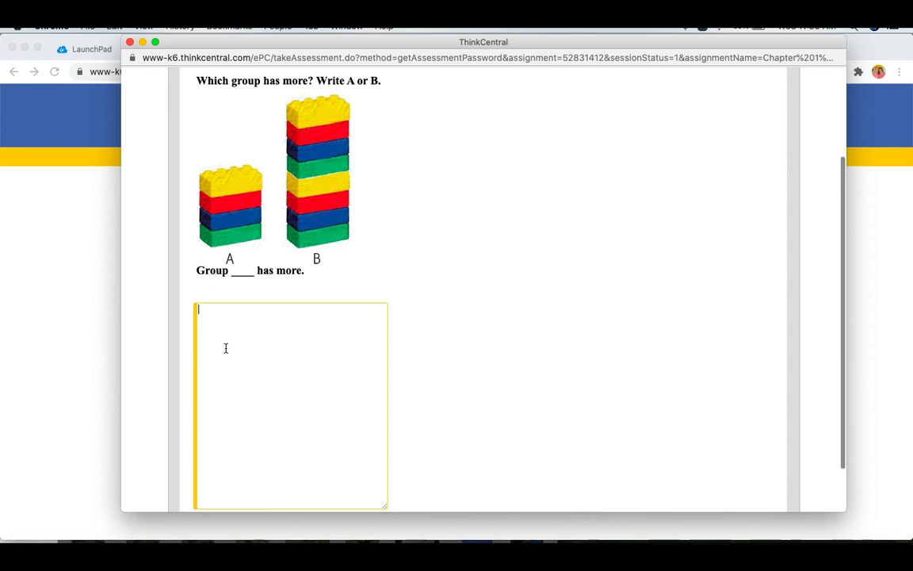
left_click(282, 407)
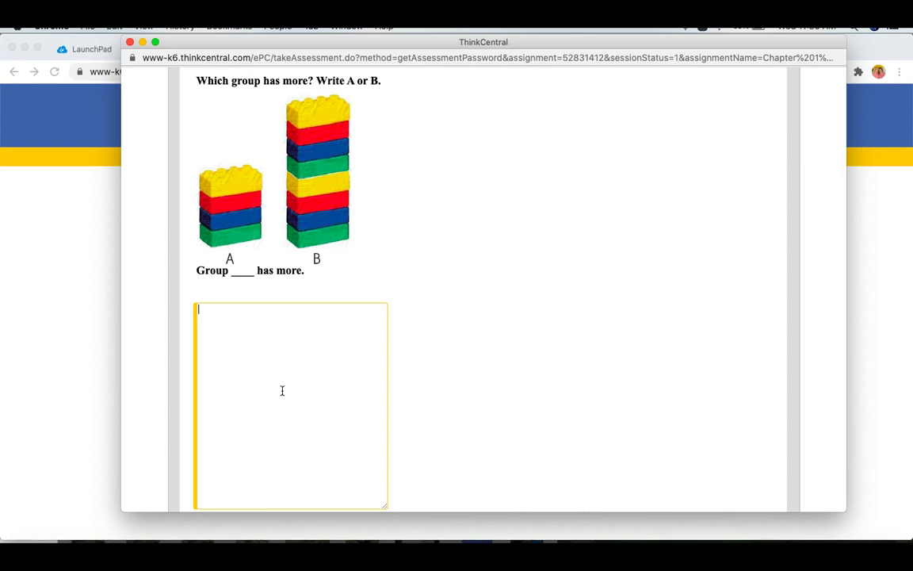
left_click(279, 388)
scroll(425, 368, "up", 3)
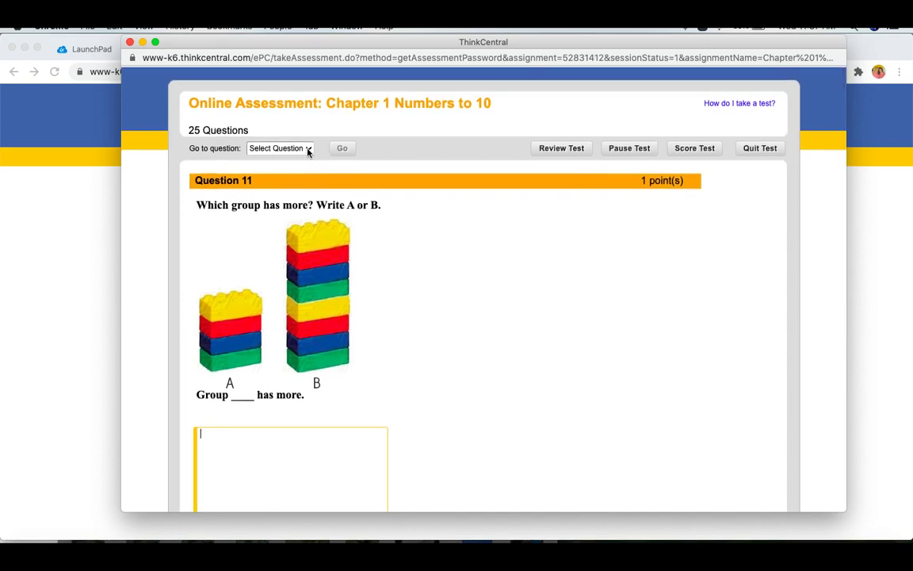
left_click(308, 149)
Step: Use the Go to question list to jump ahead, landing on Question 21
left_click(264, 418)
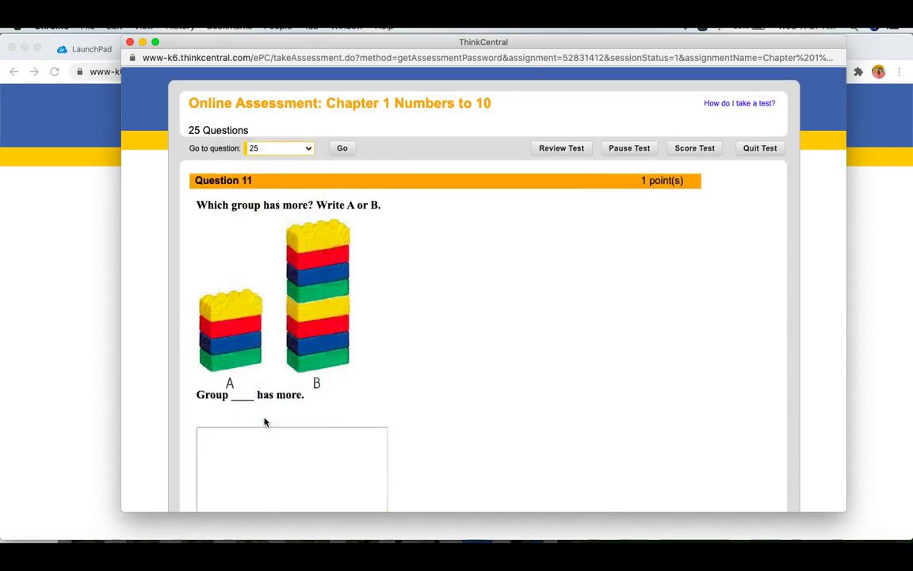
left_click(344, 149)
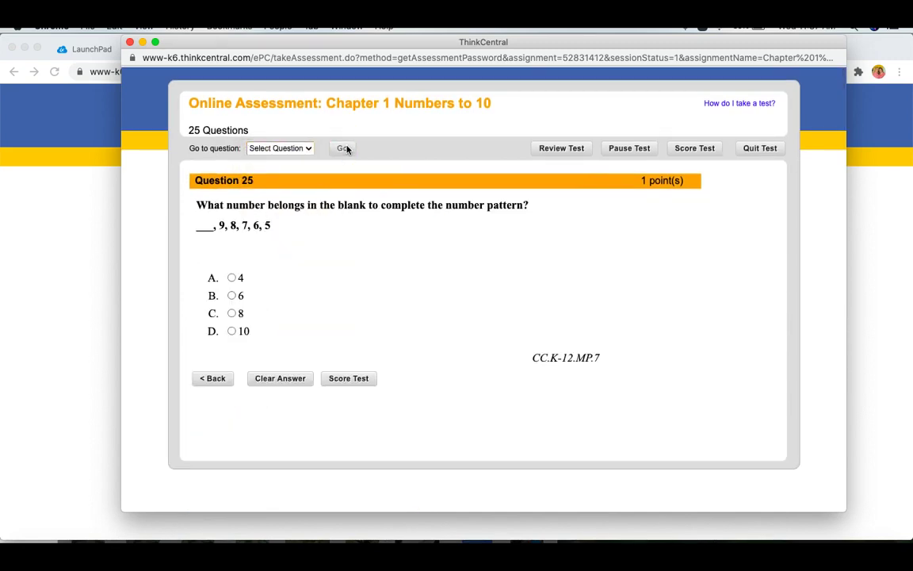
left_click(279, 148)
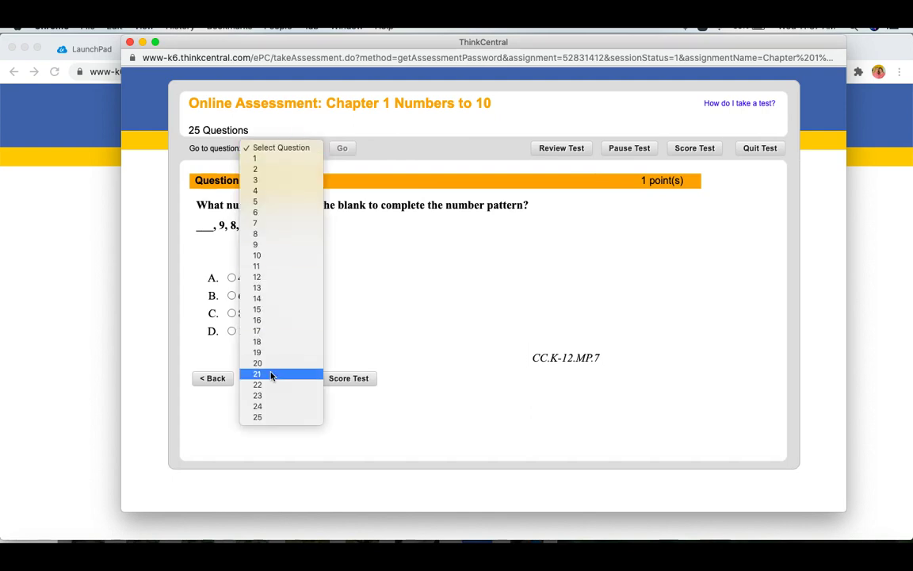
left_click(341, 200)
left_click(342, 149)
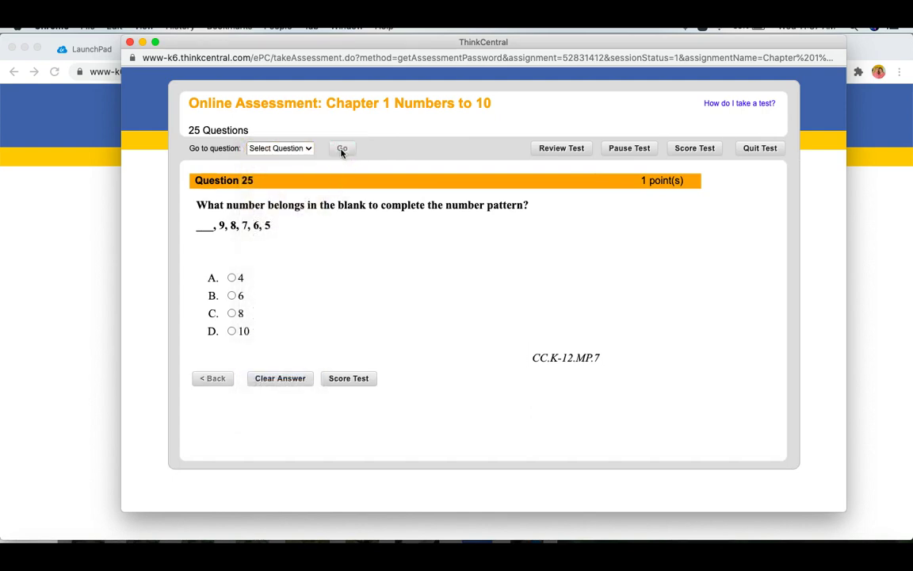
Step: Jump to Question 25, then proceed to scoring, reaching the Test Review page
left_click(304, 149)
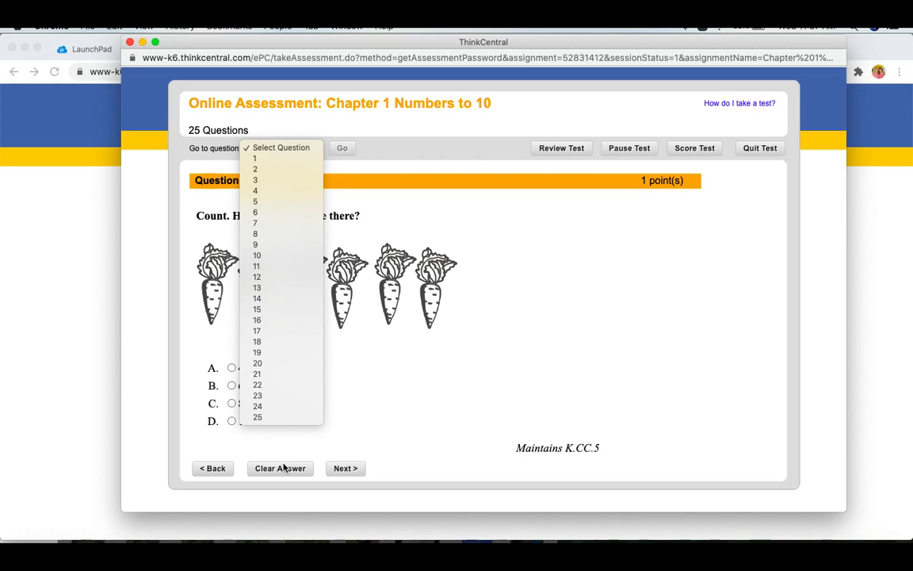
left_click(278, 416)
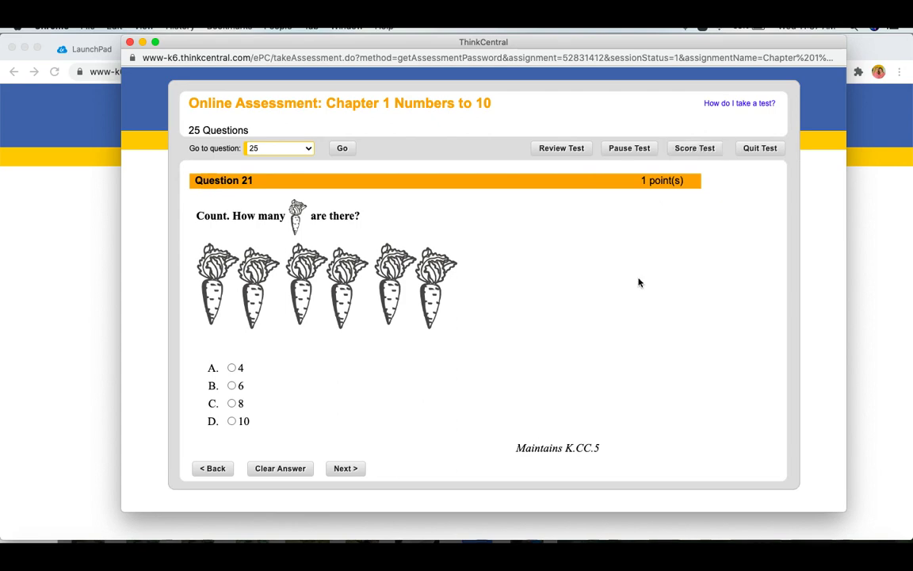
left_click(695, 150)
left_click(221, 356)
left_click(359, 437)
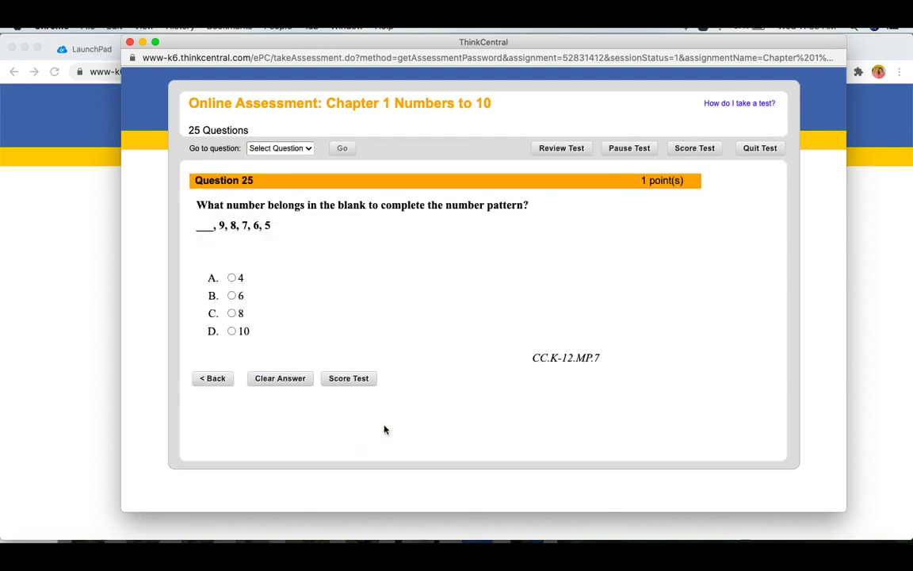
left_click(351, 386)
Step: Verify the Test Review shows all questions answered and request scoring of the test
left_click(371, 380)
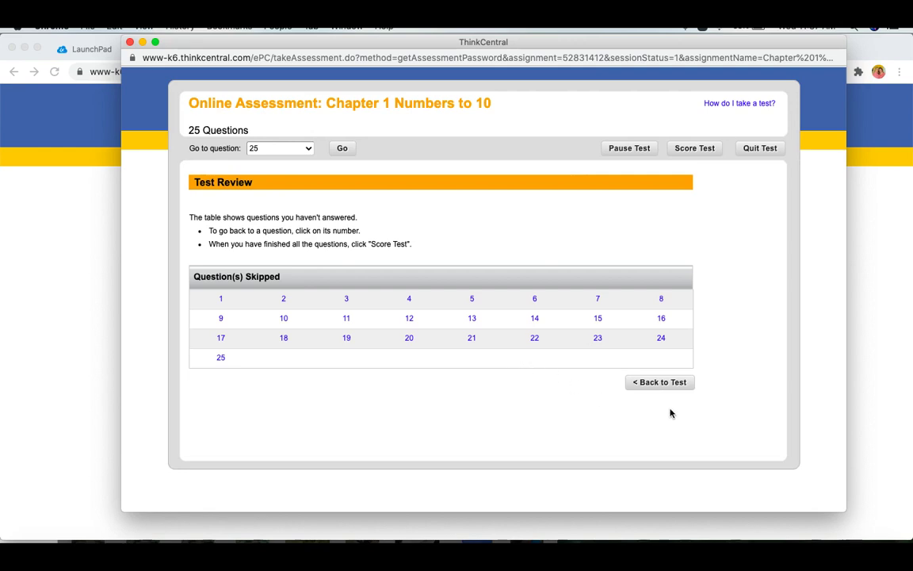
left_click(668, 385)
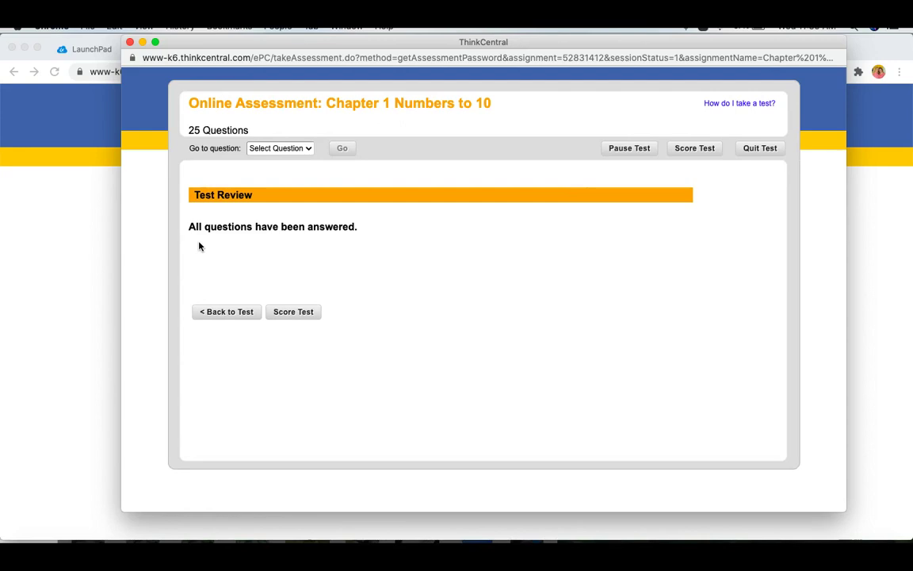
left_click(298, 311)
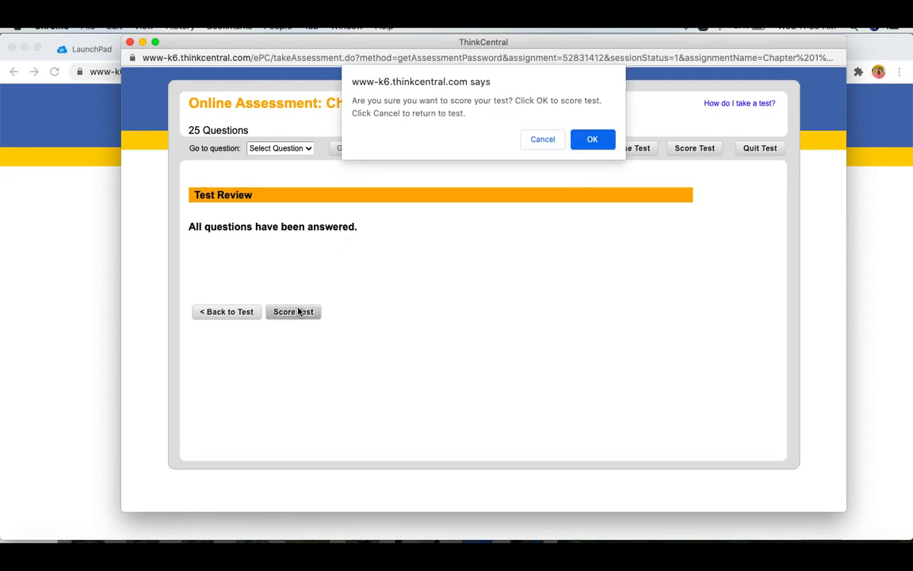
Step: Confirm scoring and look over the Test Report: 7 correct, 5 incorrect, essays Not Scored
left_click(593, 140)
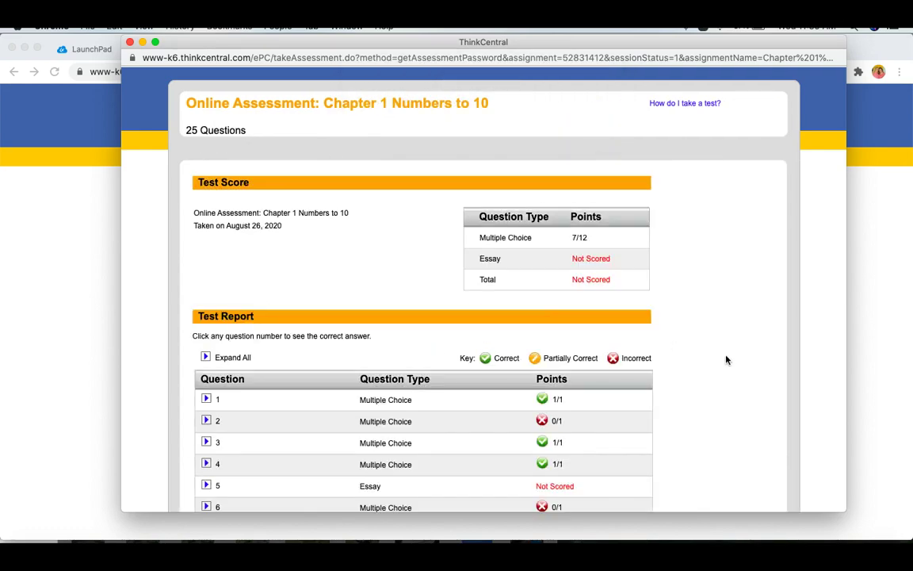
scroll(726, 360, "down", 8)
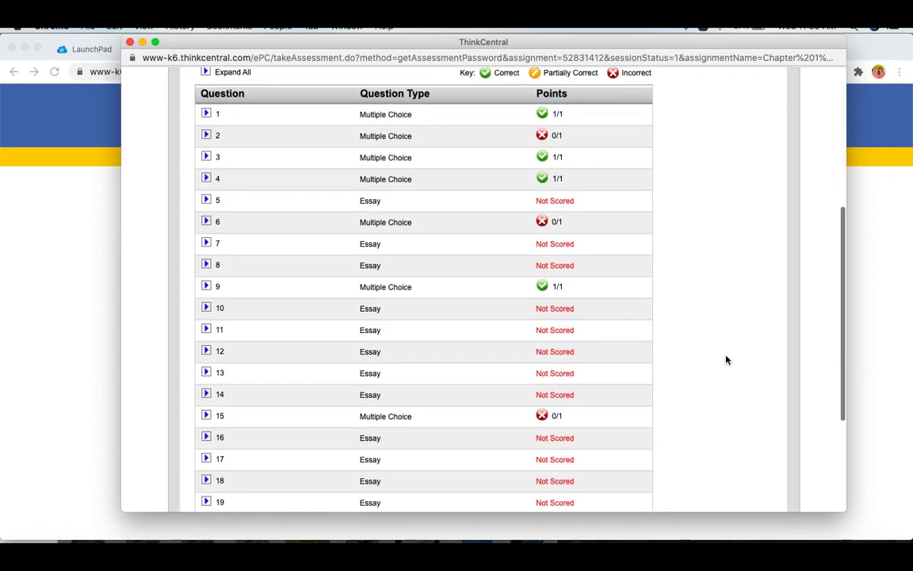
scroll(726, 360, "down", 5)
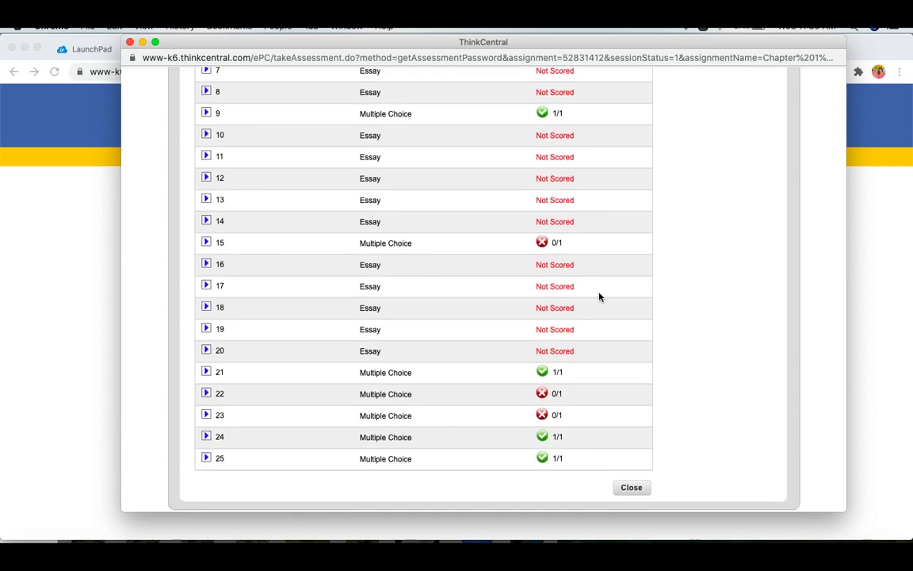
scroll(599, 296, "up", 6)
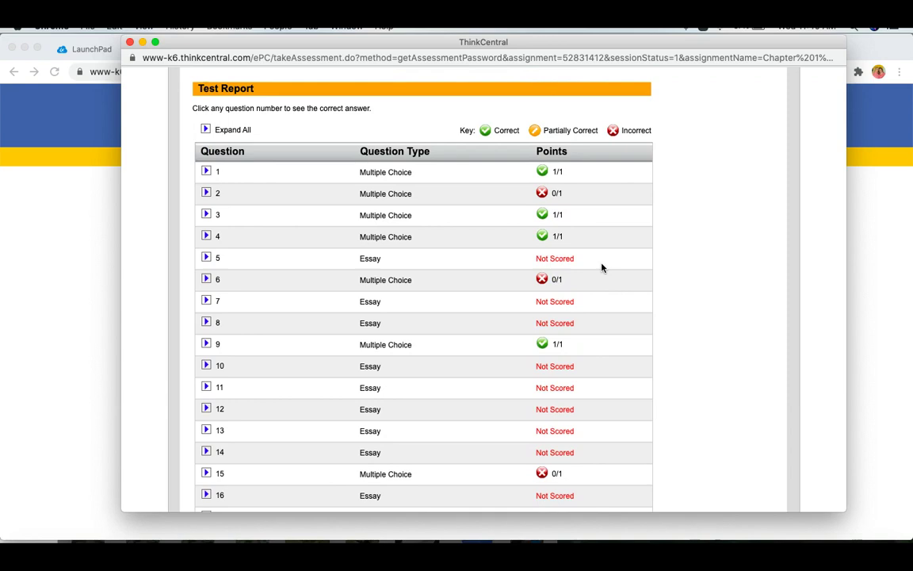
scroll(603, 267, "down", 1)
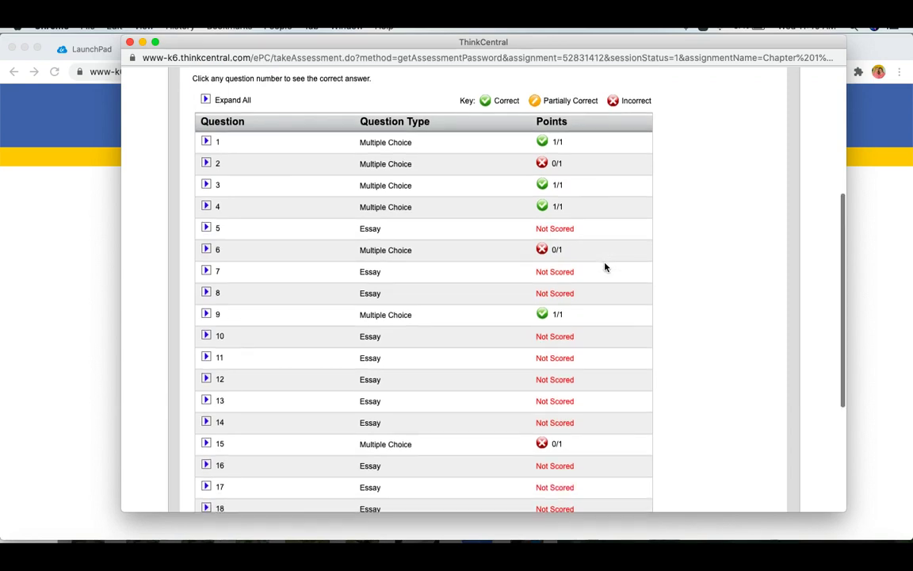
scroll(604, 267, "down", 5)
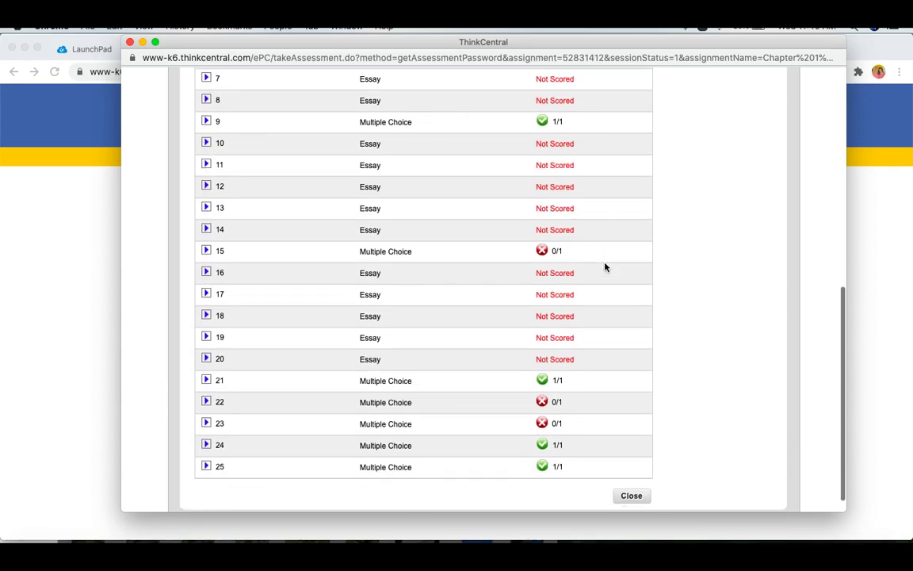
scroll(768, 390, "up", 3)
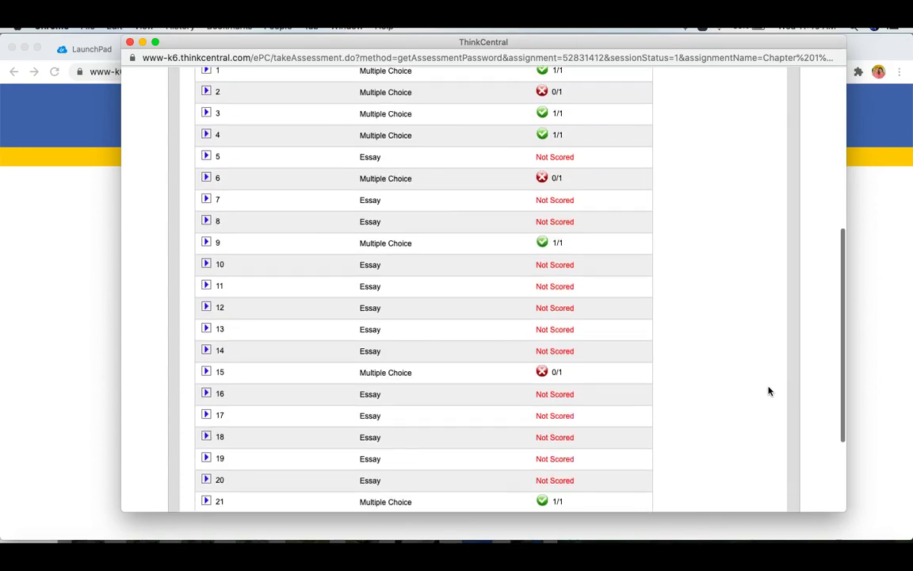
scroll(768, 391, "down", 4)
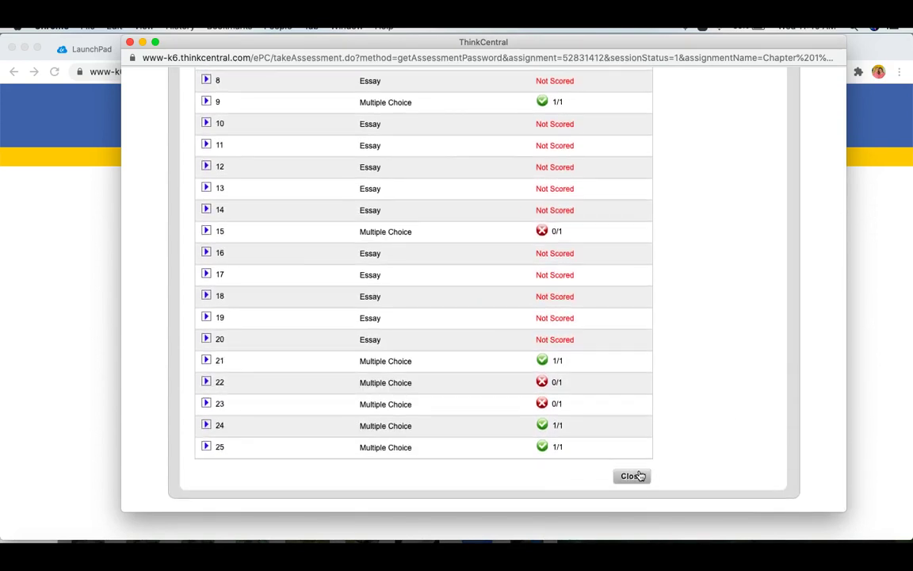
Step: Close the report and view My Scores listing Chapter 1: Numbers to 10, finished Aug 26, 2020
left_click(632, 476)
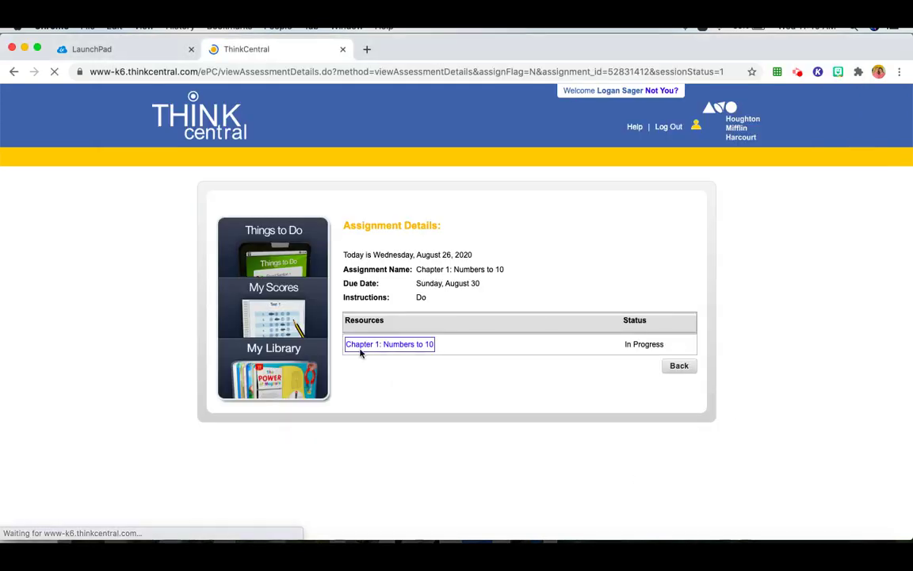
left_click(267, 295)
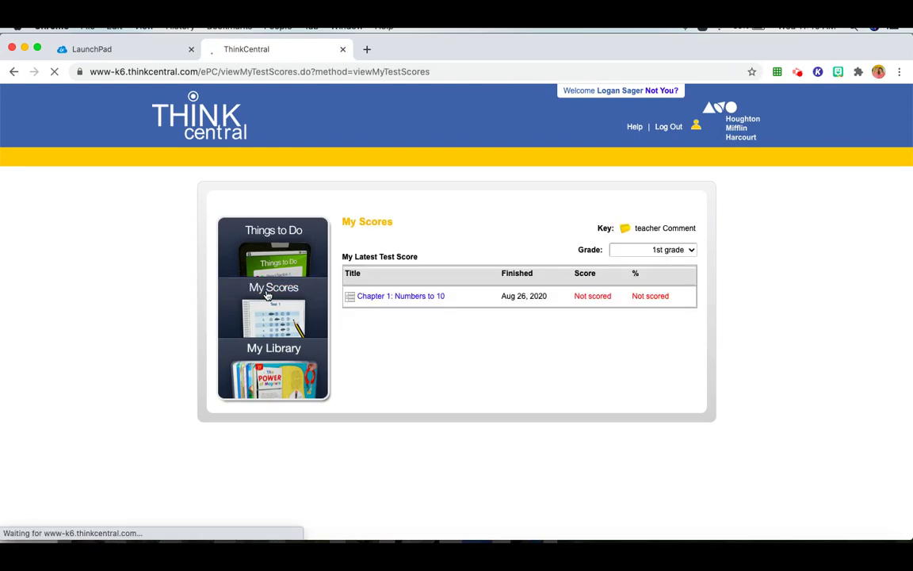